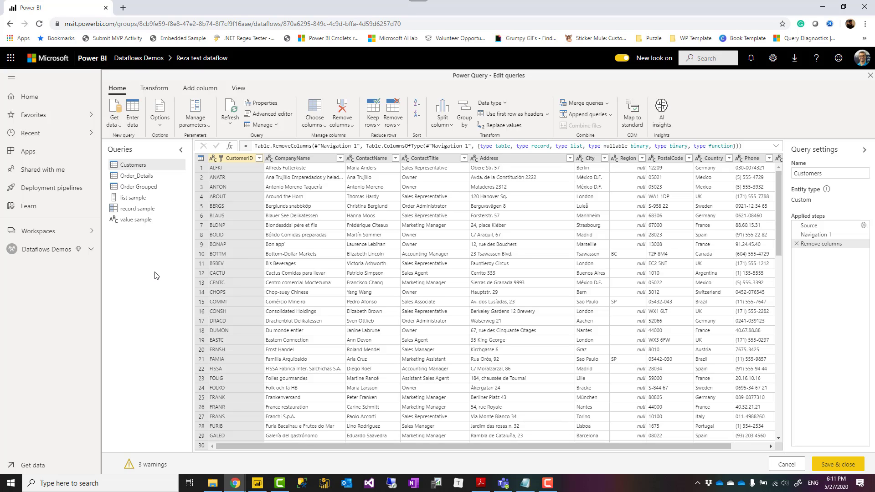
Step: Step through list, record and value sample, viewing record fields A and B and the text value
{"action": "left_click", "coordinate": [130, 200]}
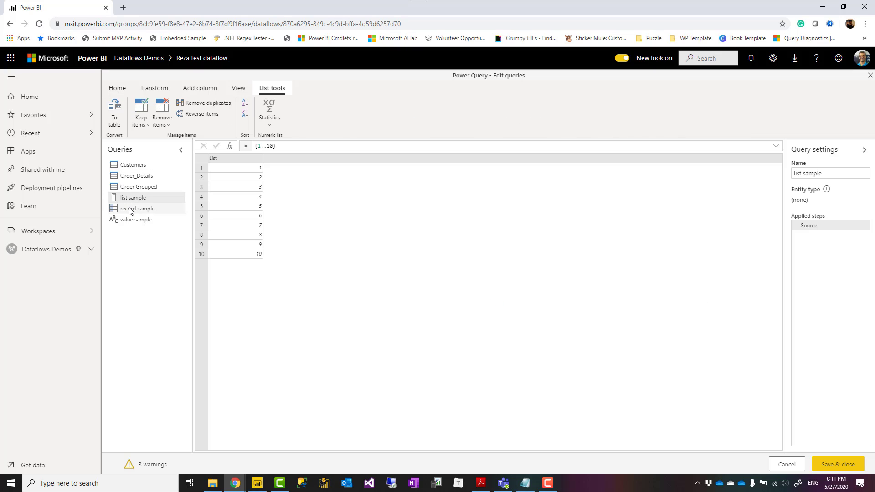
{"action": "left_click", "coordinate": [131, 210]}
{"action": "left_click", "coordinate": [132, 222]}
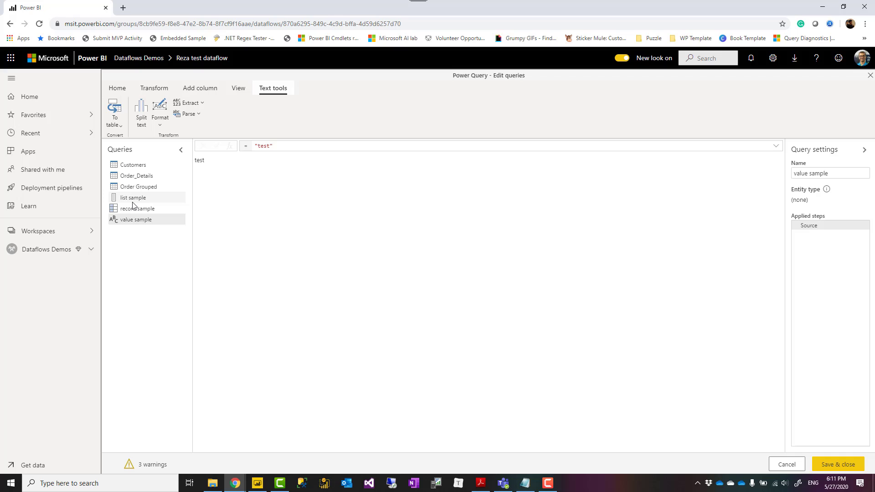
{"action": "left_click", "coordinate": [130, 199]}
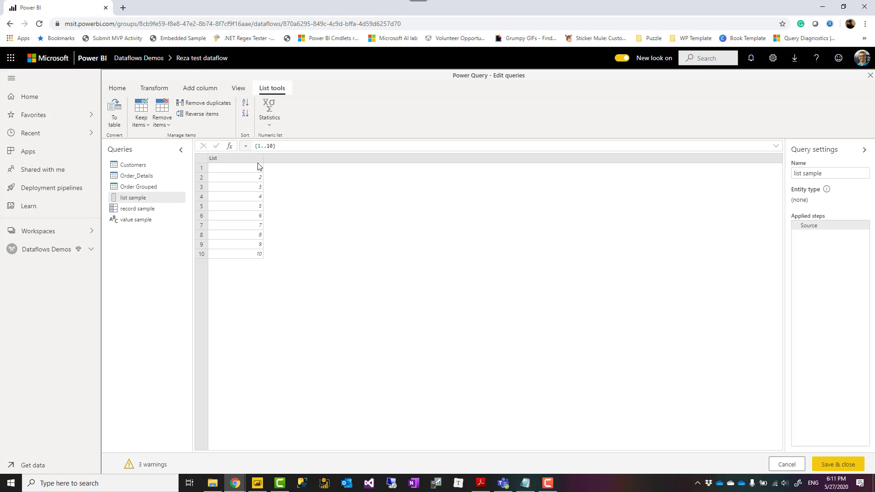
{"action": "left_click", "coordinate": [139, 210]}
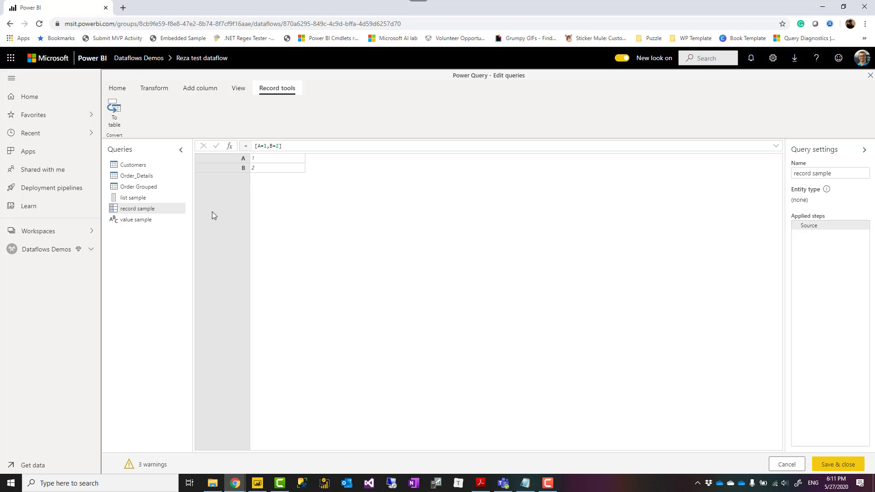
{"action": "left_click", "coordinate": [150, 220]}
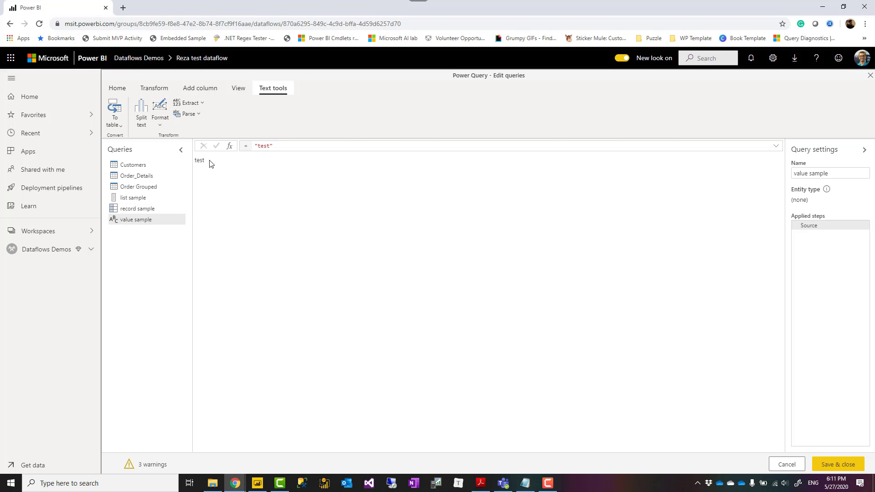
Step: Switch among the samples and settle on list sample showing numbers 1 to 10
{"action": "left_click", "coordinate": [137, 201]}
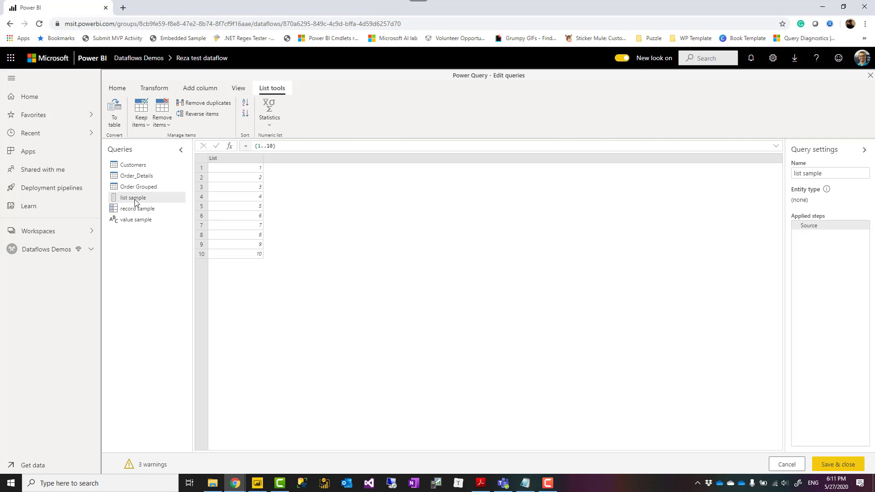
{"action": "left_click", "coordinate": [126, 211]}
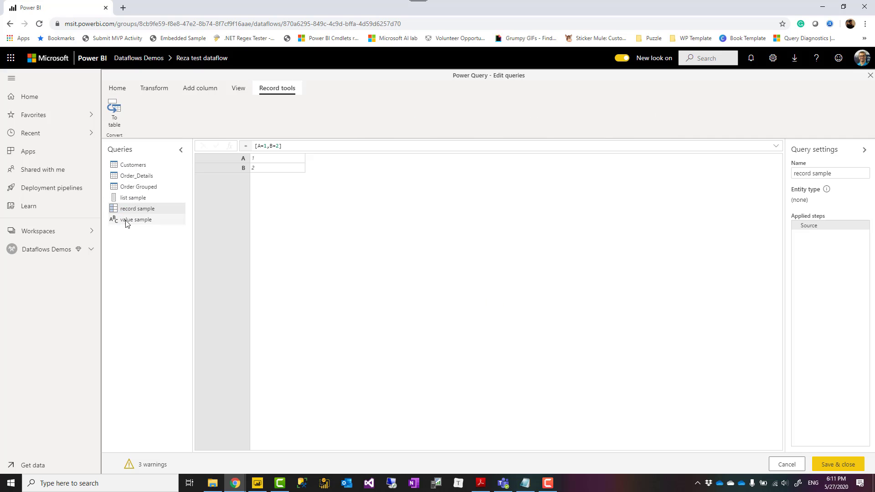
{"action": "left_click", "coordinate": [126, 220]}
{"action": "left_click", "coordinate": [128, 199]}
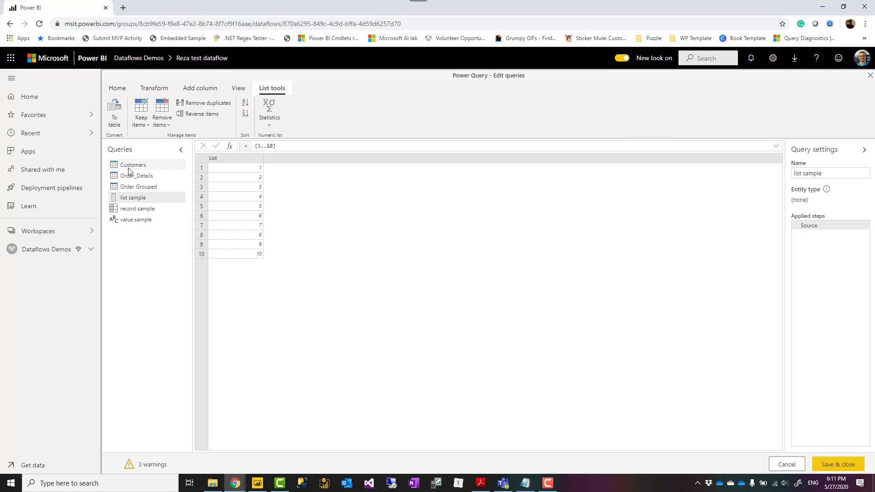
{"action": "left_click", "coordinate": [129, 210]}
{"action": "left_click", "coordinate": [129, 221]}
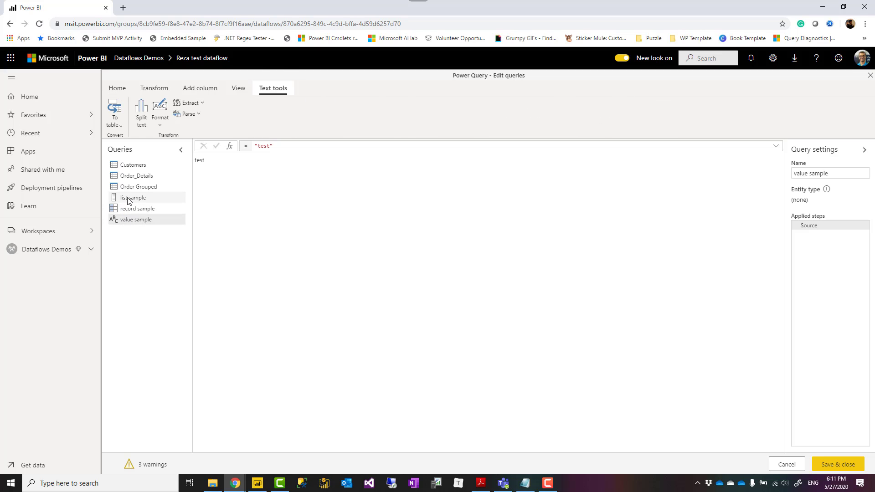
{"action": "left_click", "coordinate": [129, 199]}
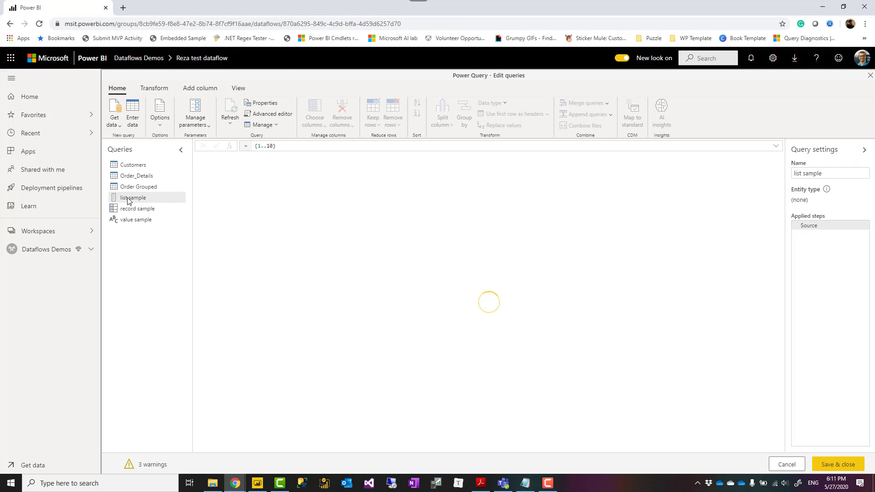
Step: Save the queries and let validation convert the list, record and value samples to tables
{"action": "left_click", "coordinate": [839, 465]}
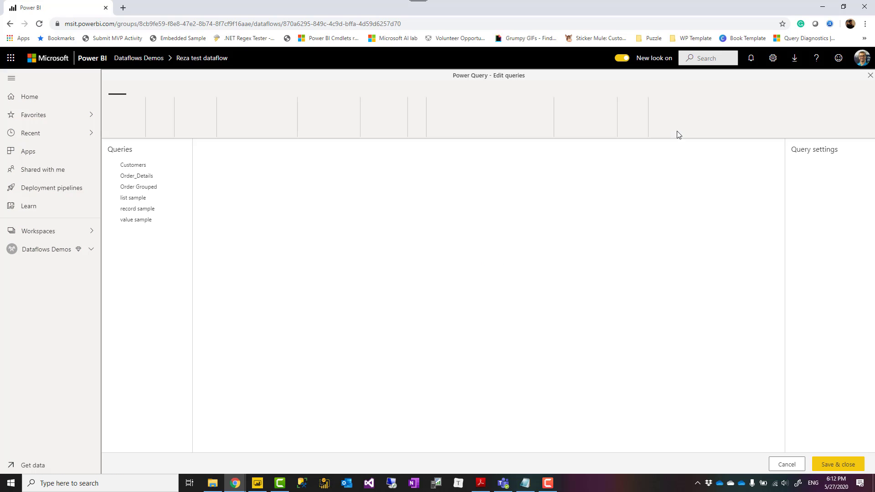
Step: Inspect list sample's added Source, Convert to table and Transform columns steps, ending on list sample
{"action": "left_click", "coordinate": [130, 199]}
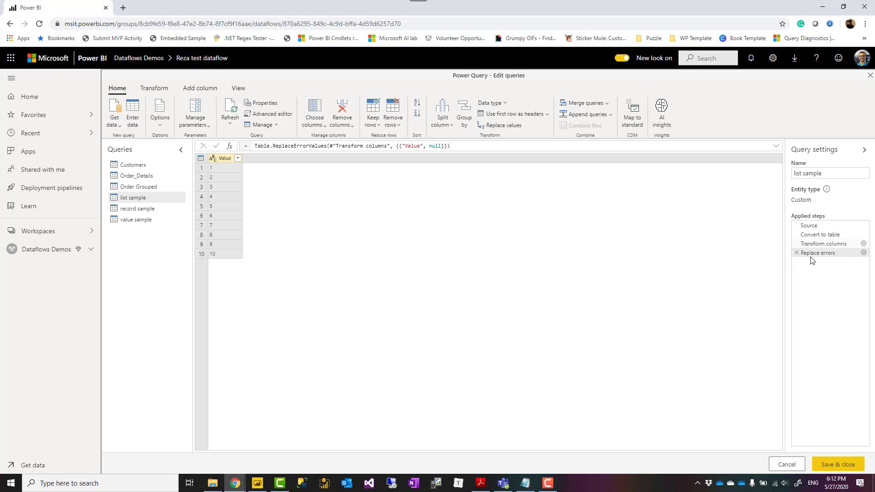
{"action": "left_click", "coordinate": [814, 244]}
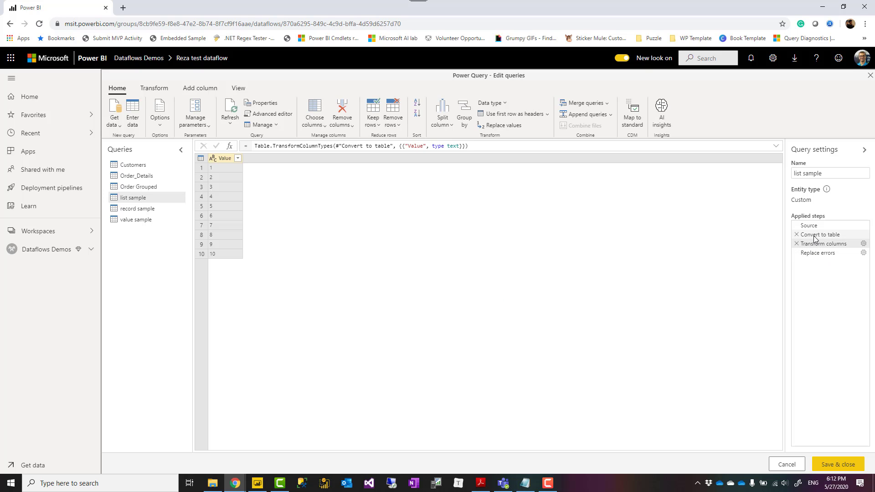
{"action": "left_click", "coordinate": [815, 236]}
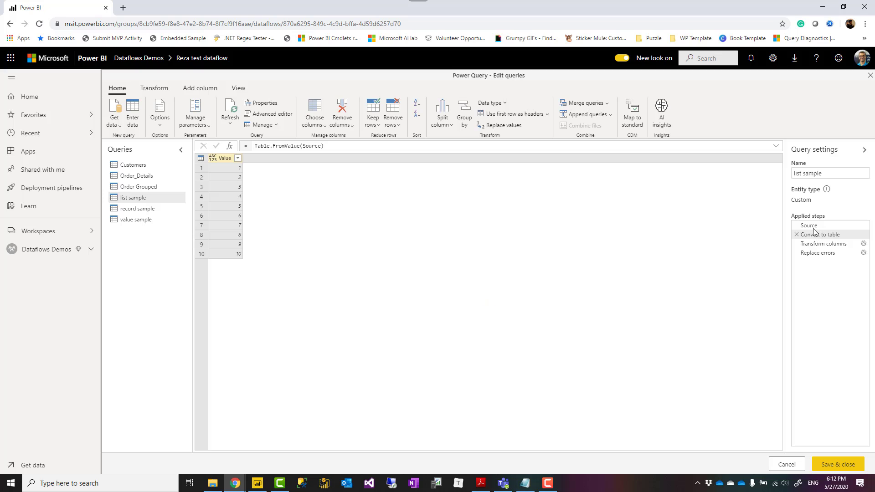
{"action": "left_click", "coordinate": [814, 227]}
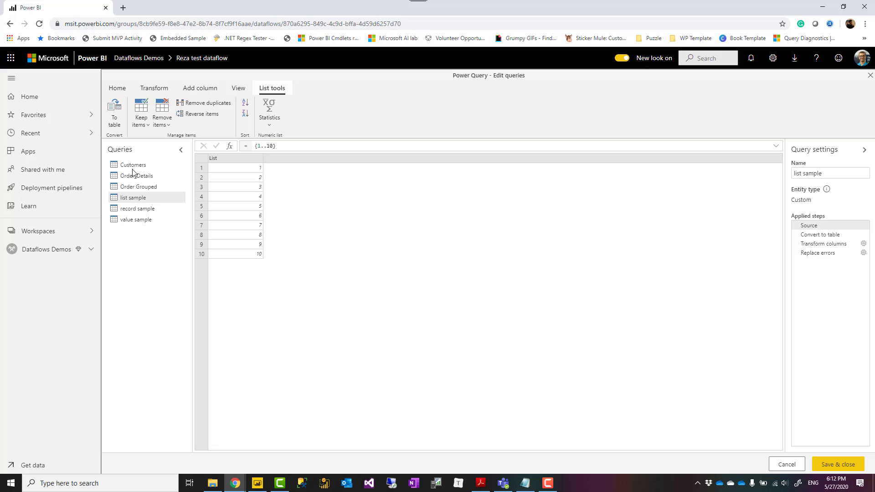
{"action": "left_click", "coordinate": [133, 211]}
{"action": "left_click", "coordinate": [131, 201]}
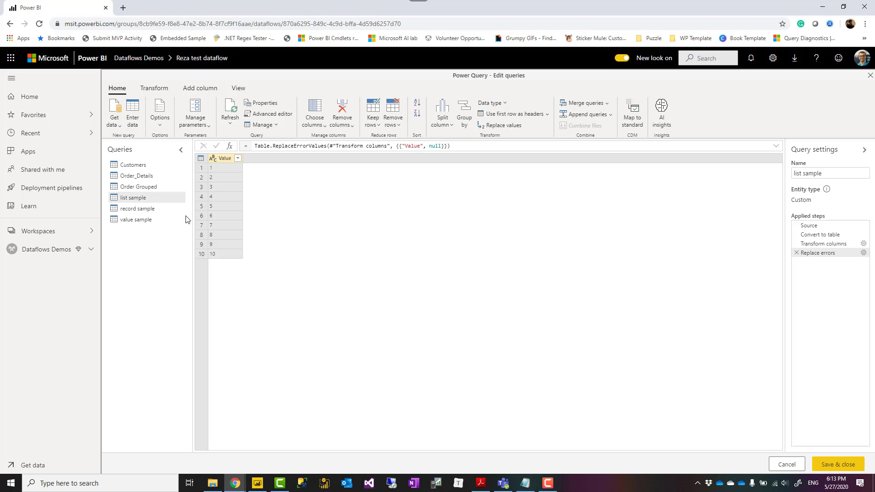
Step: Delete Replace errors, Transform columns and Convert to table steps from list sample and record sample
{"action": "left_click", "coordinate": [796, 253]}
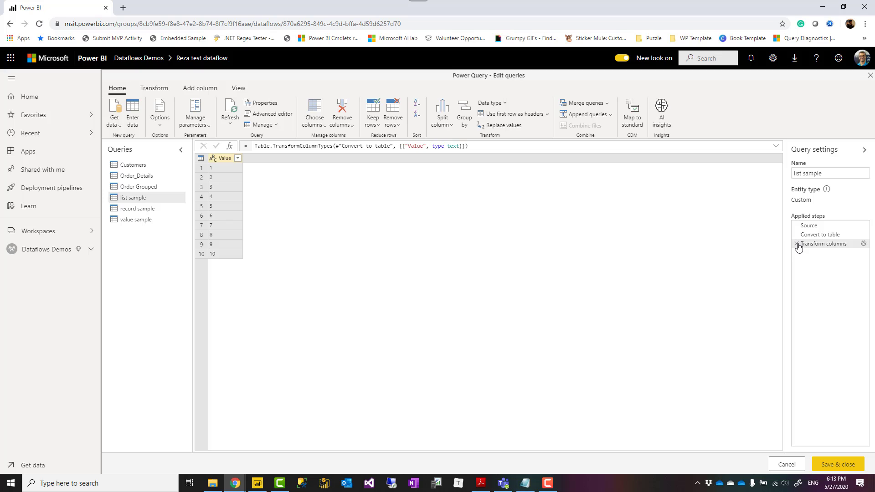
{"action": "left_click", "coordinate": [796, 244]}
{"action": "left_click", "coordinate": [796, 234]}
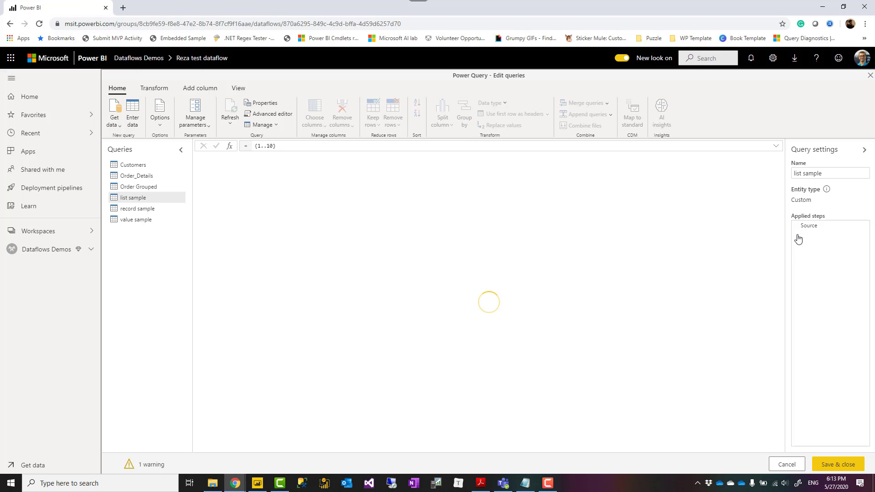
{"action": "left_click", "coordinate": [137, 209]}
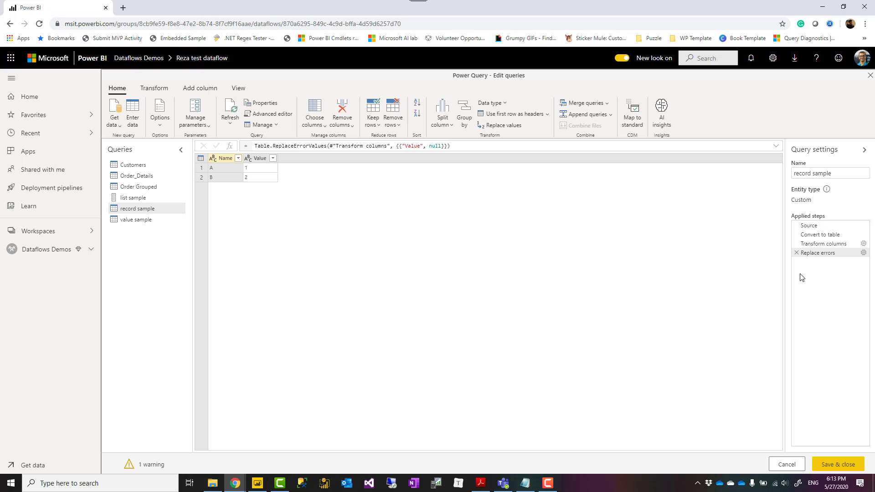
{"action": "left_click", "coordinate": [797, 253]}
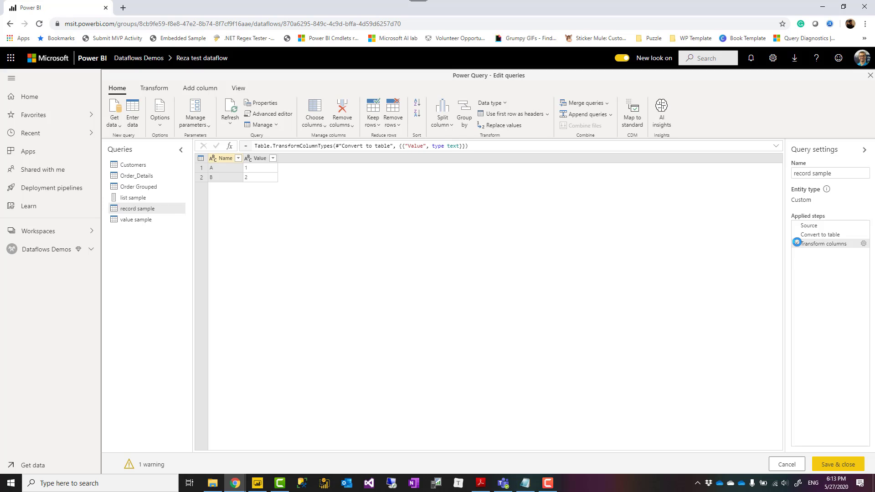
{"action": "left_click", "coordinate": [797, 243]}
{"action": "left_click", "coordinate": [797, 235]}
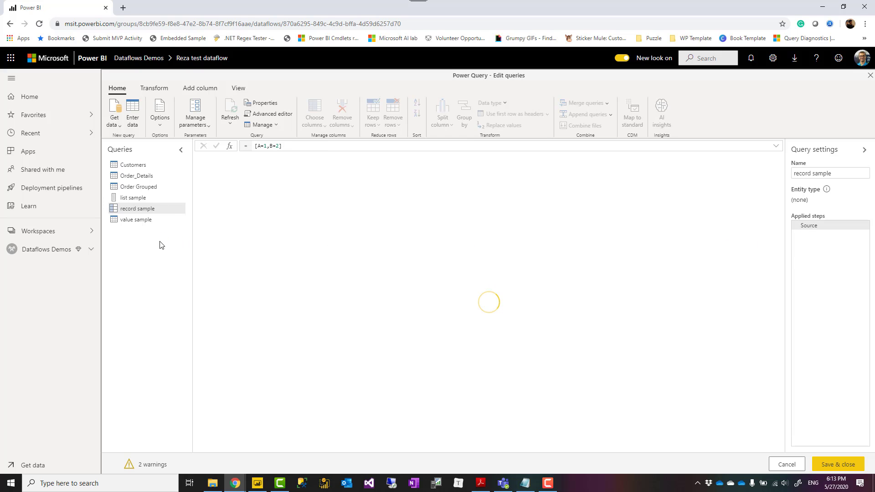
Step: Remove the Convert to table step from value sample, then return to list sample
{"action": "left_click", "coordinate": [137, 220]}
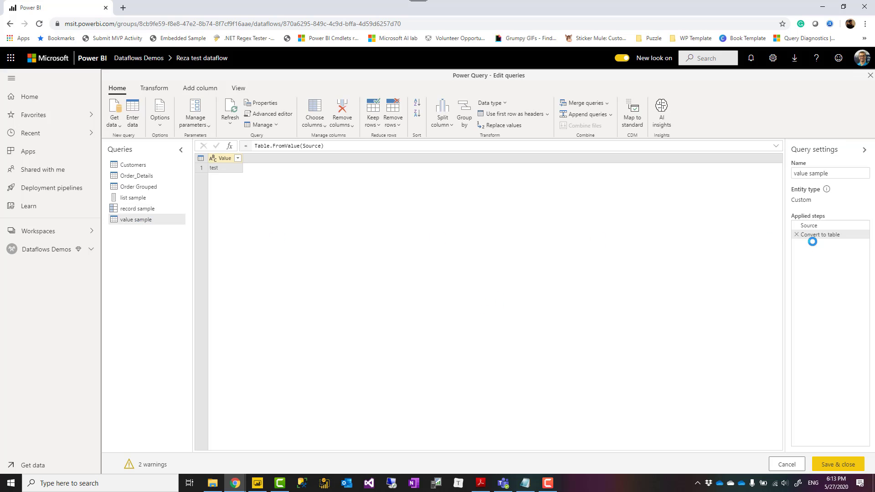
{"action": "left_click", "coordinate": [797, 235]}
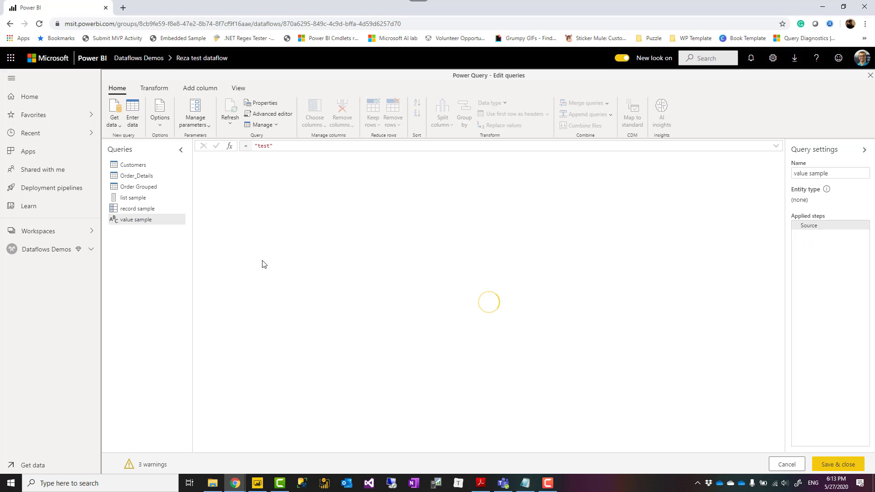
{"action": "left_click", "coordinate": [144, 199]}
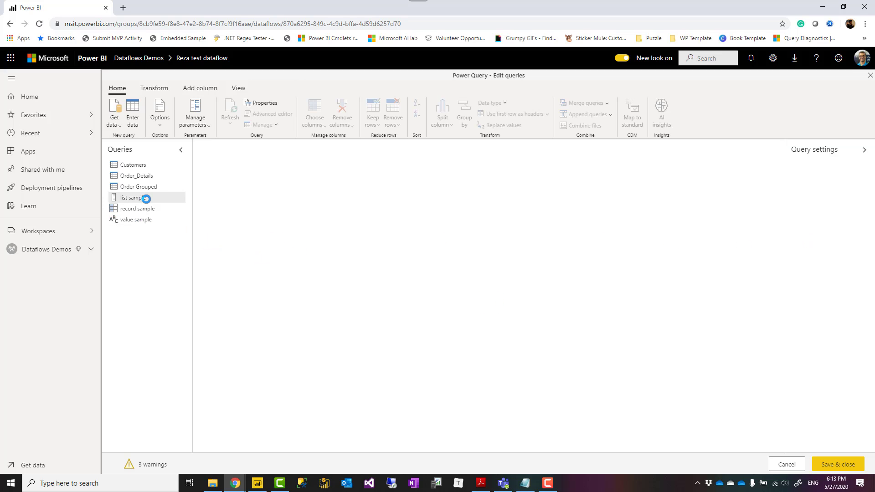
Step: Disable load for list sample and record sample after checking the Customers query options
{"action": "right_click", "coordinate": [134, 169]}
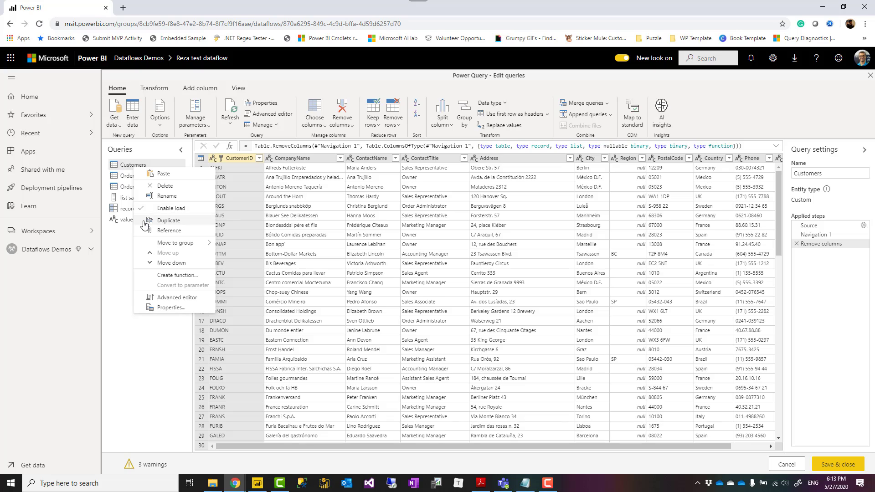
{"action": "left_click", "coordinate": [121, 260]}
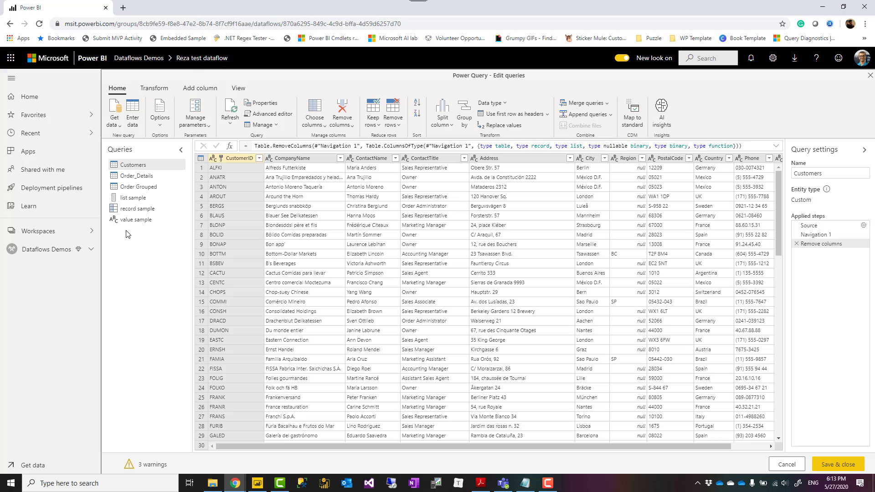
{"action": "right_click", "coordinate": [139, 200]}
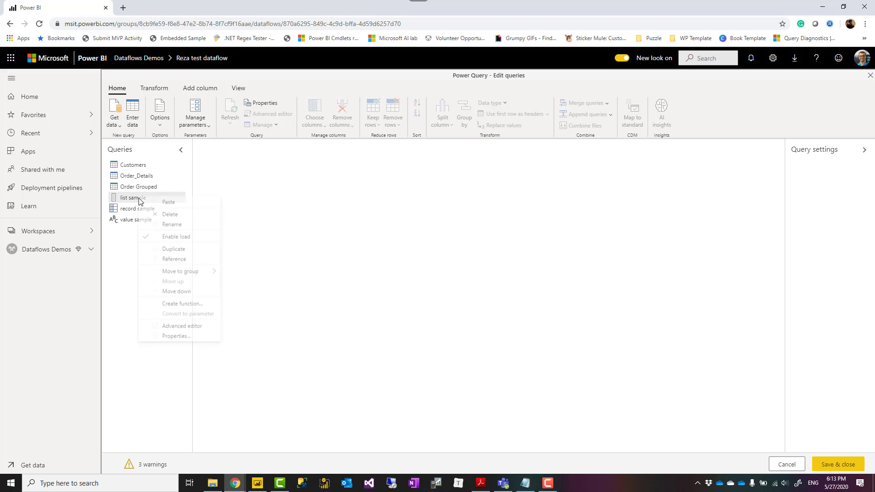
{"action": "left_click", "coordinate": [177, 240]}
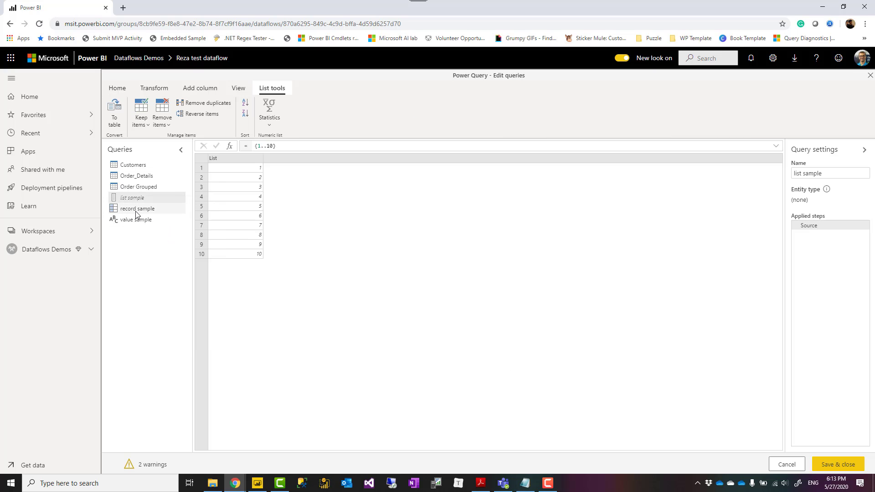
{"action": "right_click", "coordinate": [135, 211]}
{"action": "left_click", "coordinate": [167, 252]}
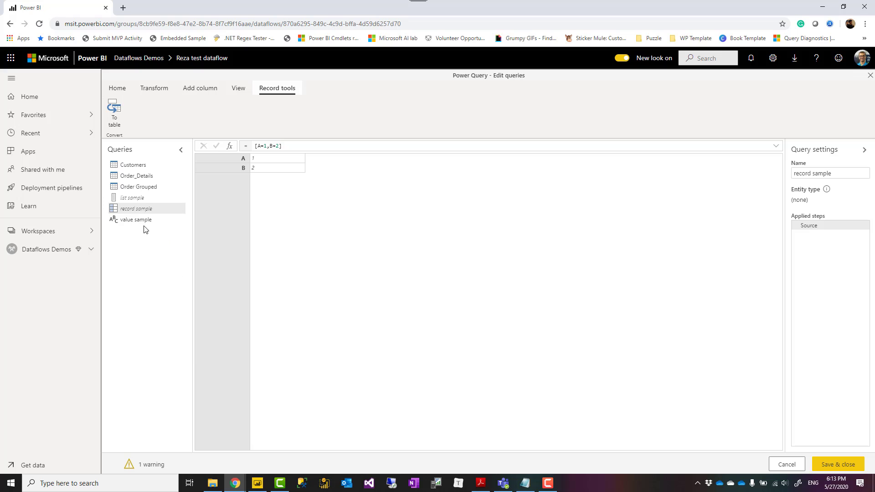
Step: Disable load for value sample and confirm list sample's load setting is off
{"action": "left_click", "coordinate": [145, 220]}
{"action": "right_click", "coordinate": [146, 222]}
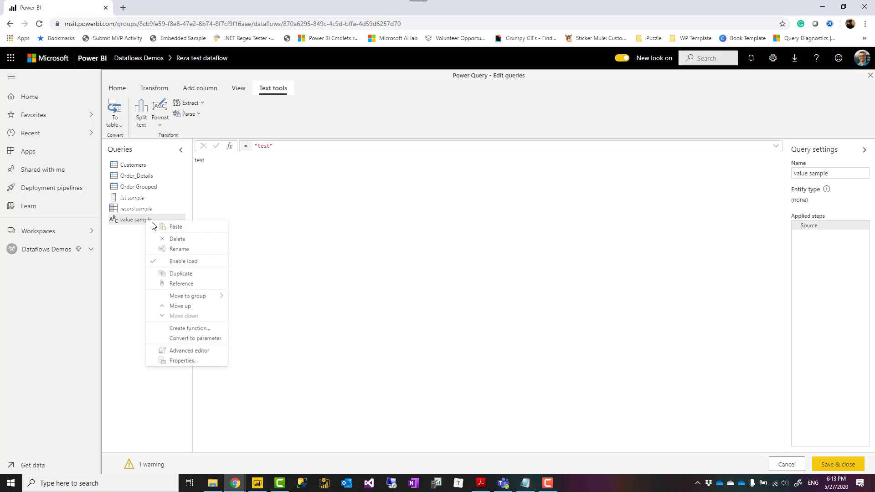
{"action": "left_click", "coordinate": [179, 260]}
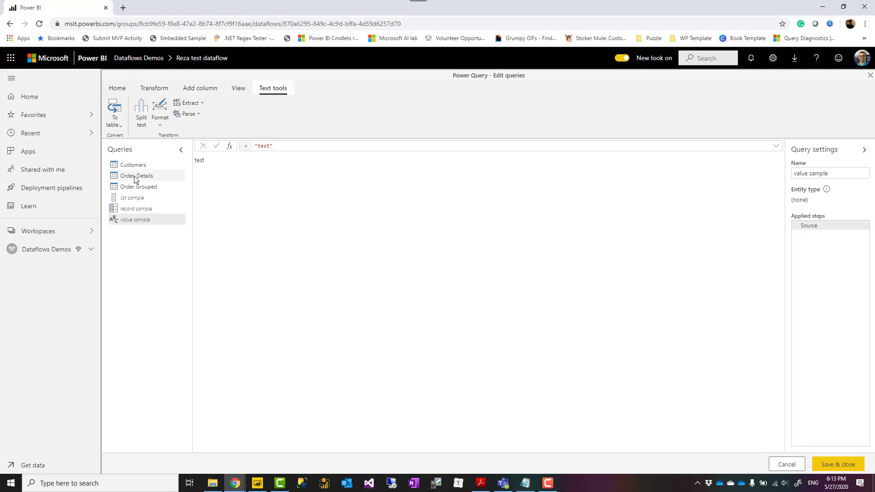
{"action": "right_click", "coordinate": [142, 200]}
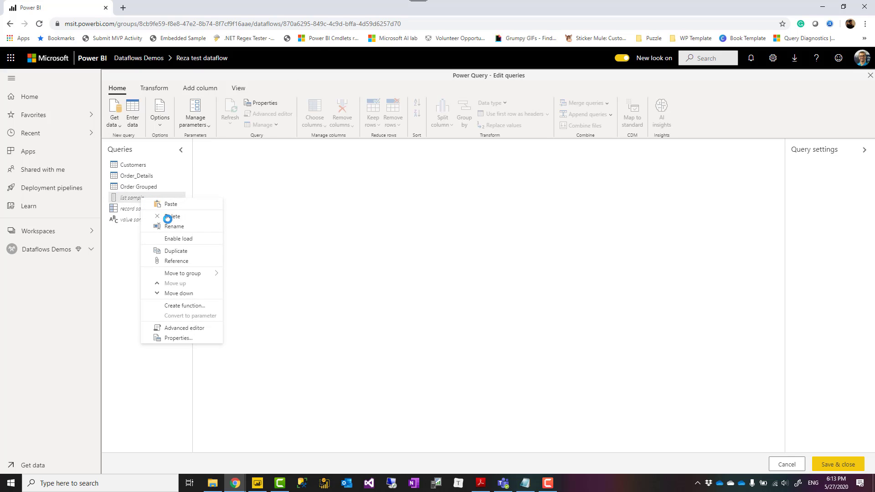
{"action": "left_click", "coordinate": [123, 238]}
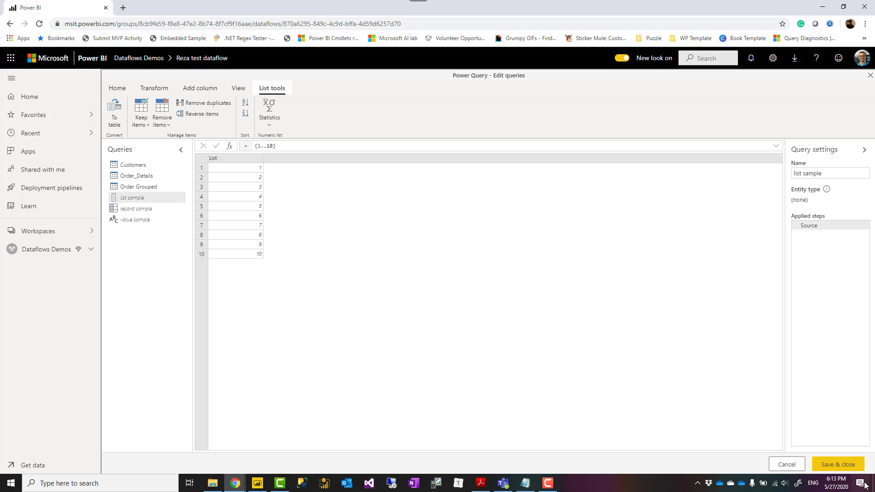
Step: Save the dataflow with Save & close and dismiss the Changes saved notification
{"action": "left_click", "coordinate": [841, 465]}
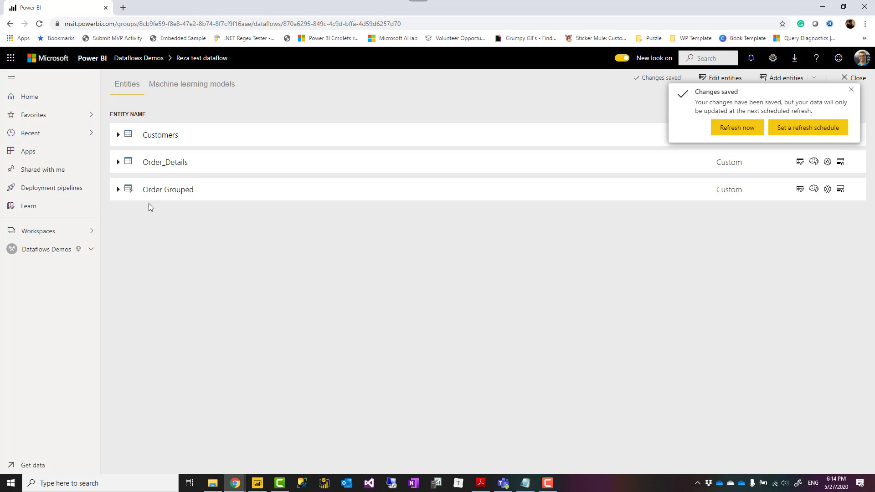
{"action": "left_click", "coordinate": [852, 91]}
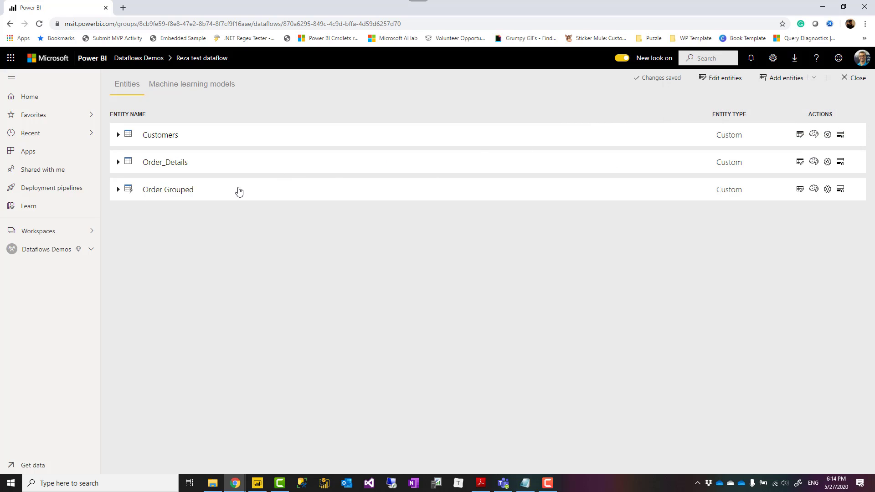